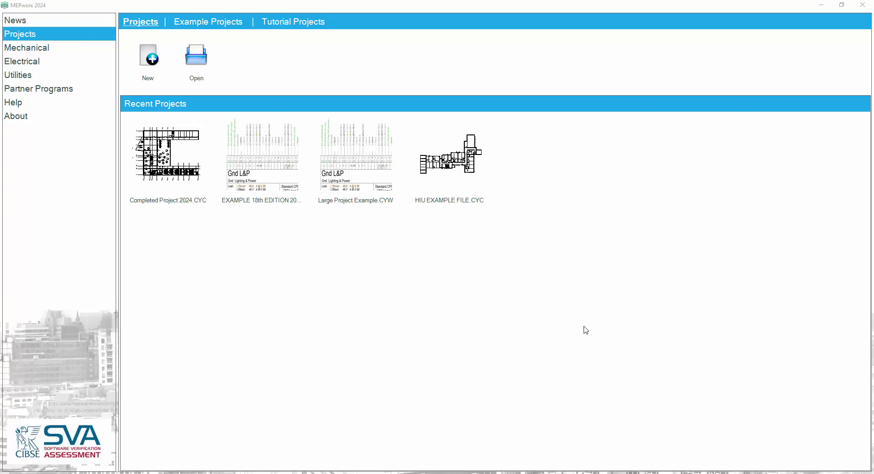
Start a new project using 3D gbXML geometry with imported thermal modelling DSM results, based on Ushaped Model Revised.xml in MEPworx demo files.
click(151, 63)
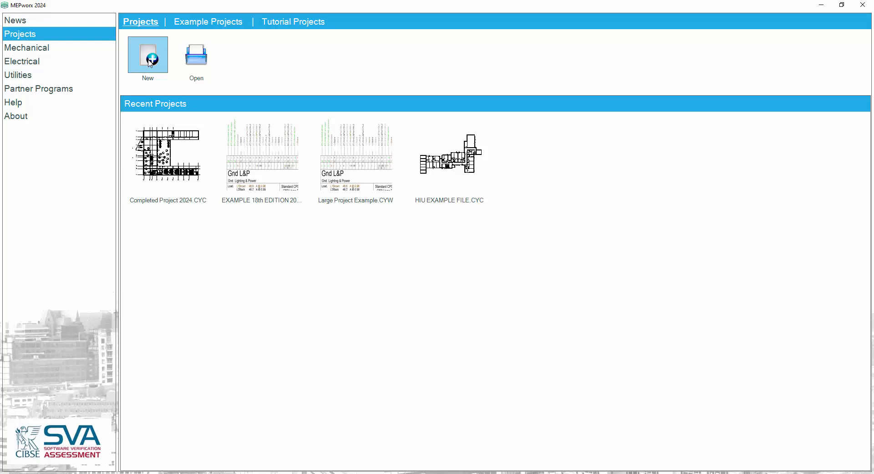
click(150, 63)
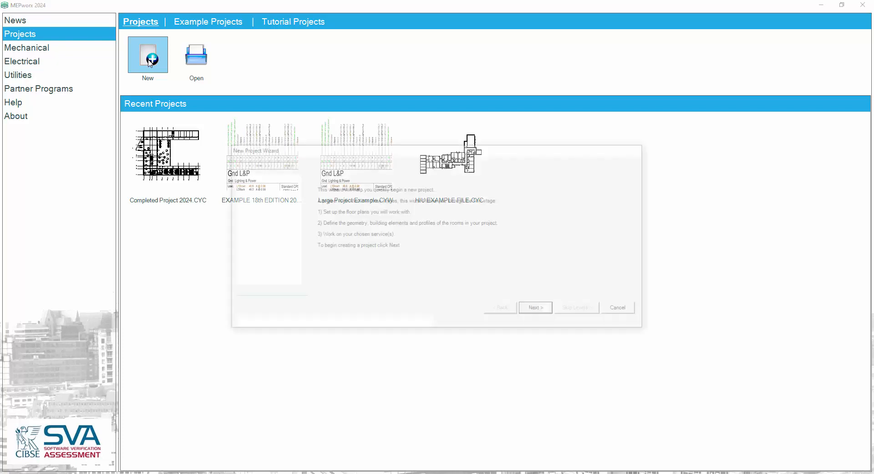
click(547, 312)
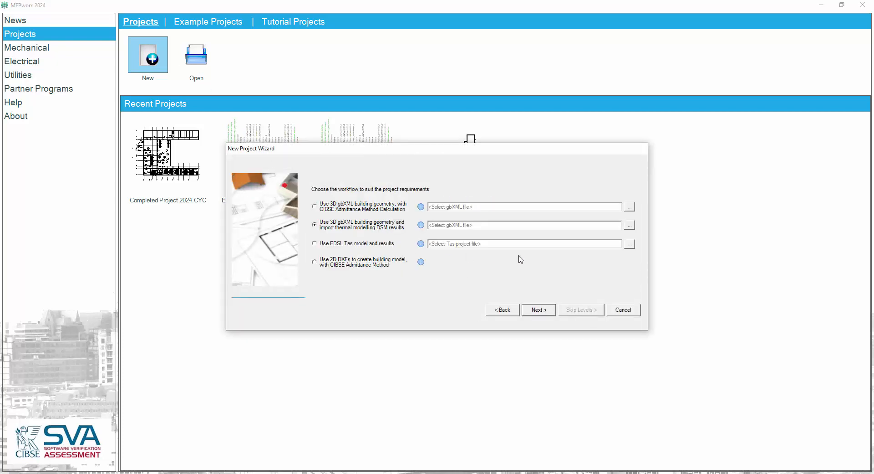
click(630, 226)
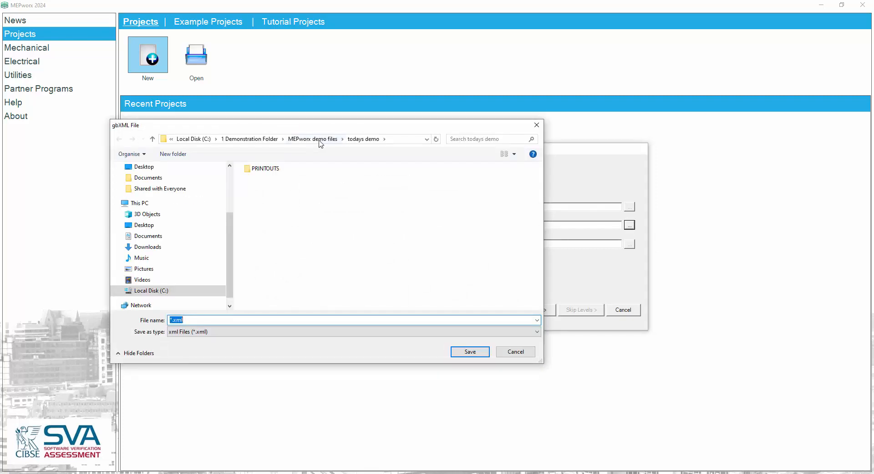
click(319, 141)
click(308, 267)
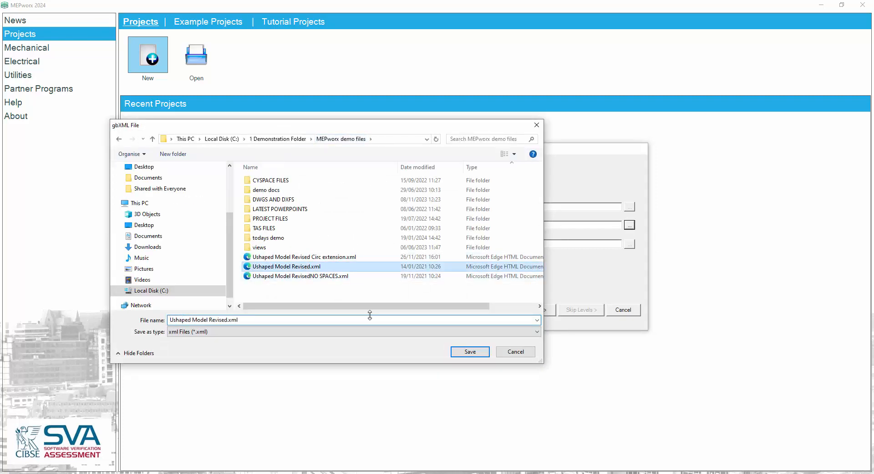
click(458, 353)
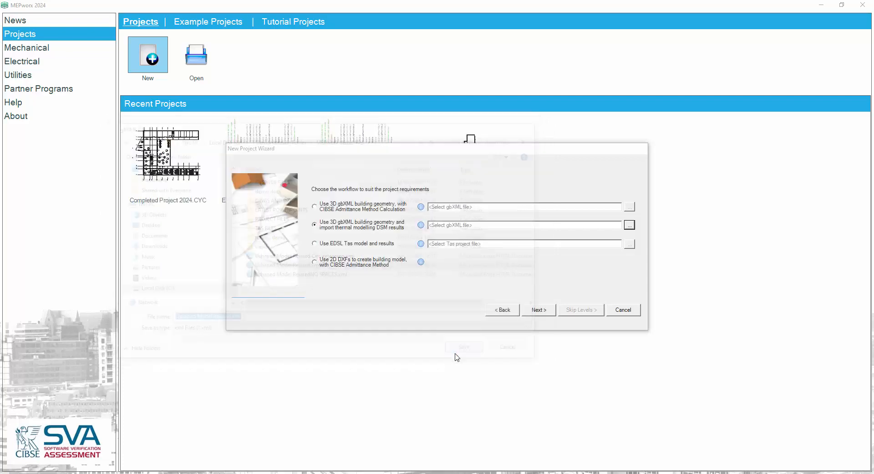
click(545, 310)
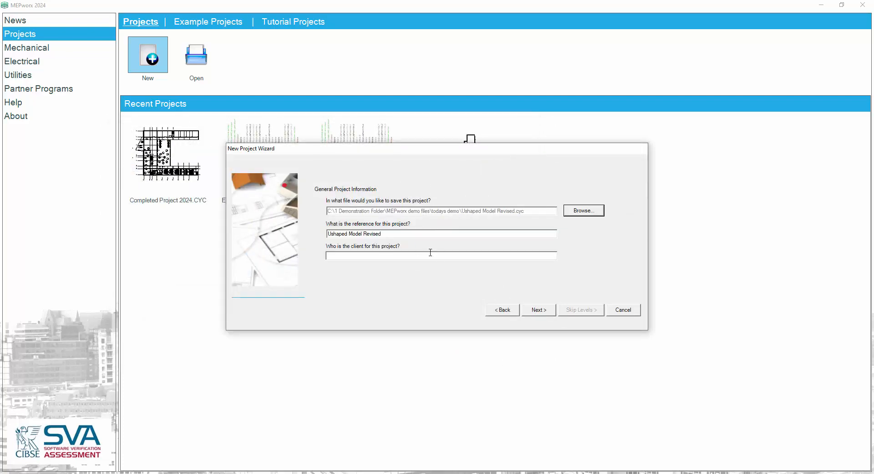
Set the project reference to DSM IMPORT and overwrite the existing project of that name.
click(396, 232)
drag(396, 233, 311, 231)
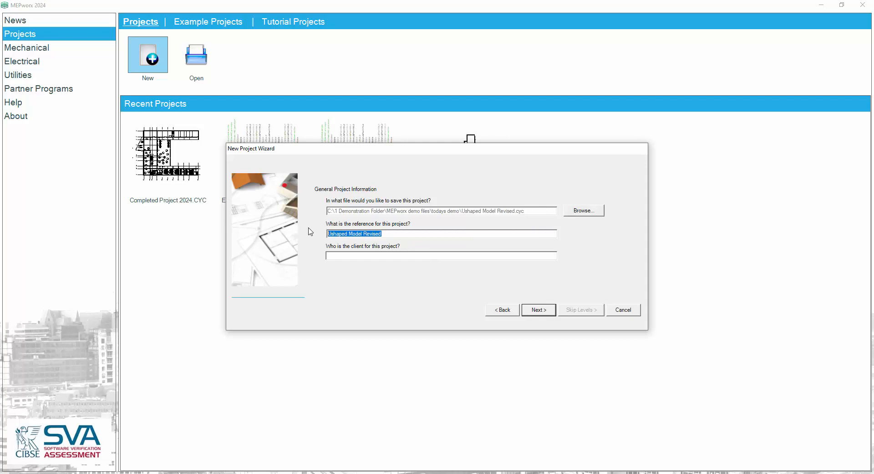
text(DSM )
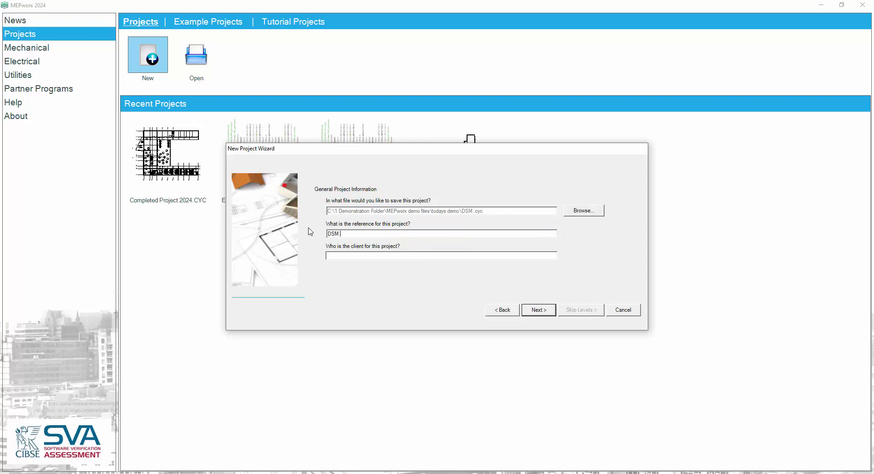
text(IMPORT)
click(539, 311)
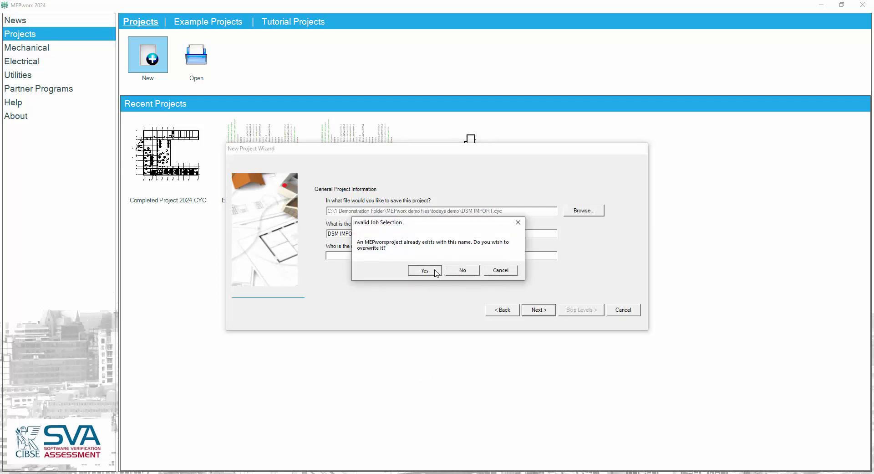
click(439, 272)
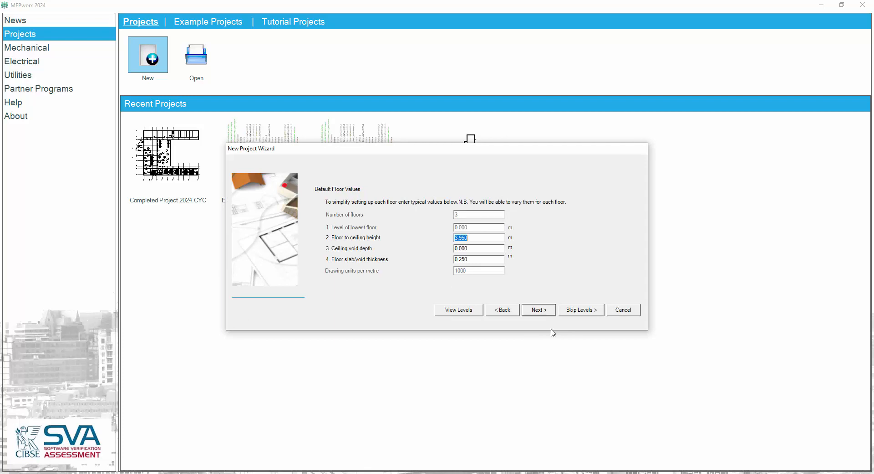
Keep the default floor values, skip the individual level setup, create the project and close the gbXML import summary.
click(582, 310)
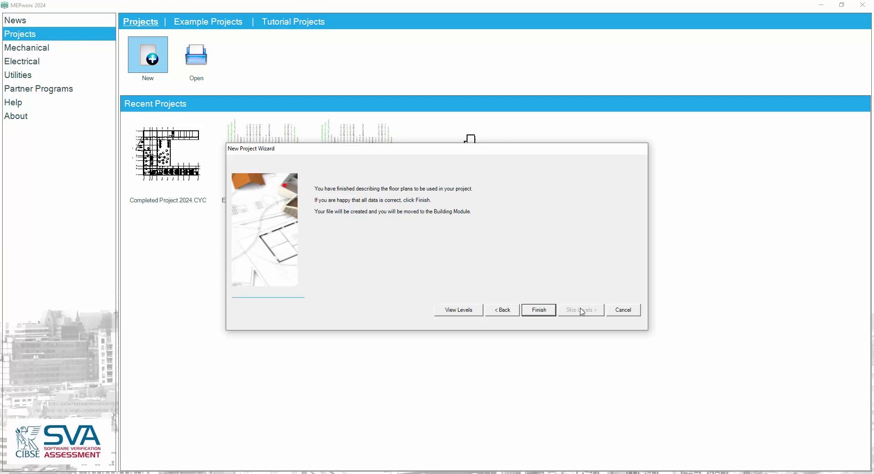
click(542, 311)
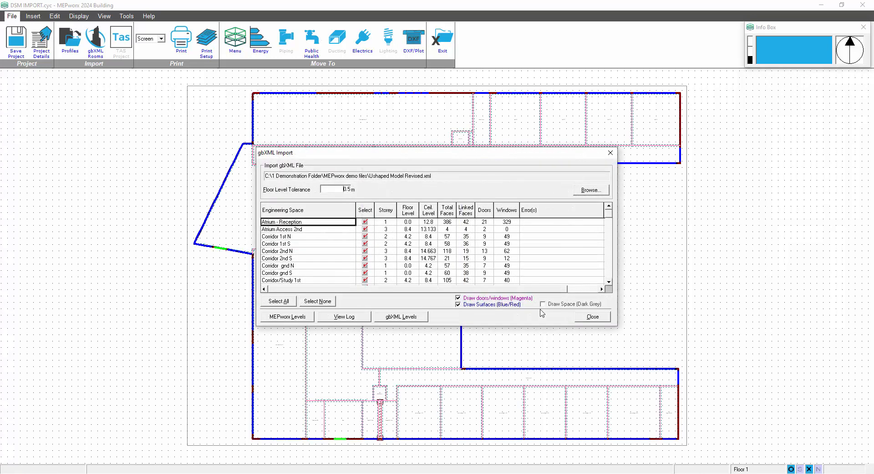
click(587, 318)
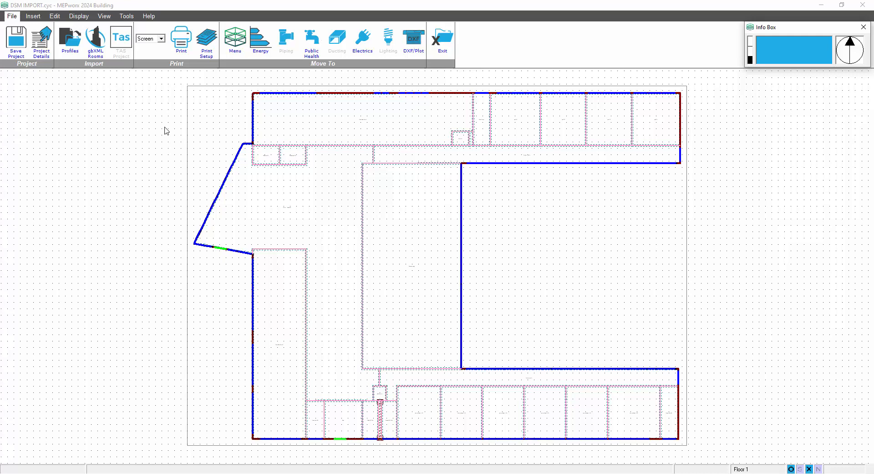
In the DXF file management, rename Floor 1 as GND and set its ceiling height to 3 m.
click(126, 16)
click(98, 38)
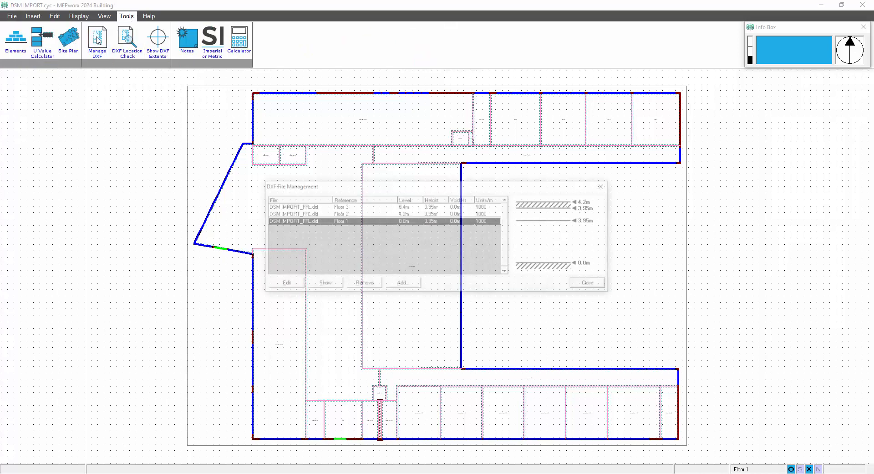
click(292, 285)
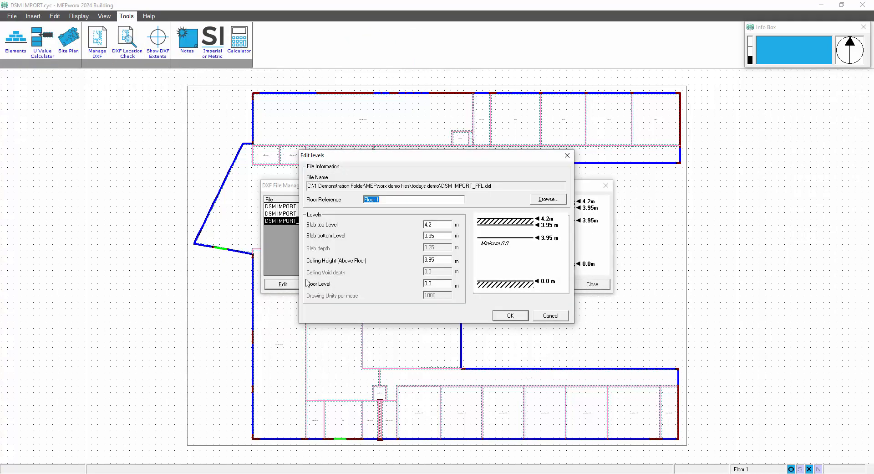
text(GND)
double_click(440, 260)
text(3)
Assign Ushaped Model Revised - Floor Plan - 01 - Entry Level.dxf from MEPworx demo files to the GND floor.
click(545, 202)
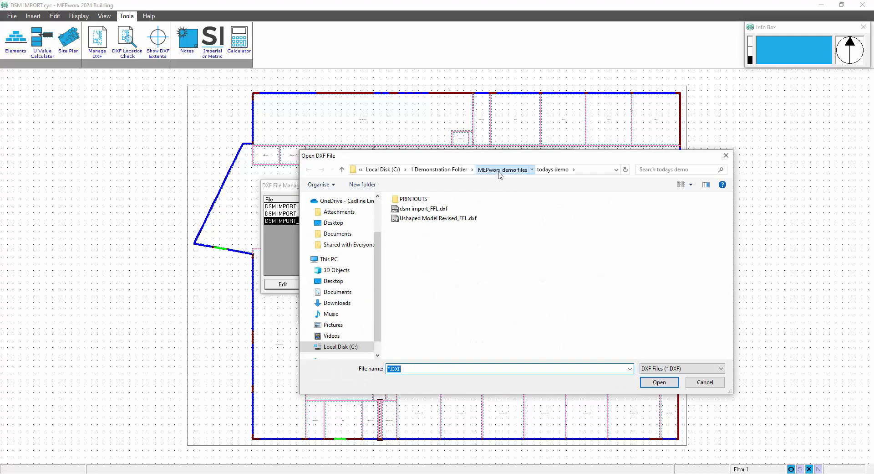
click(502, 169)
click(499, 328)
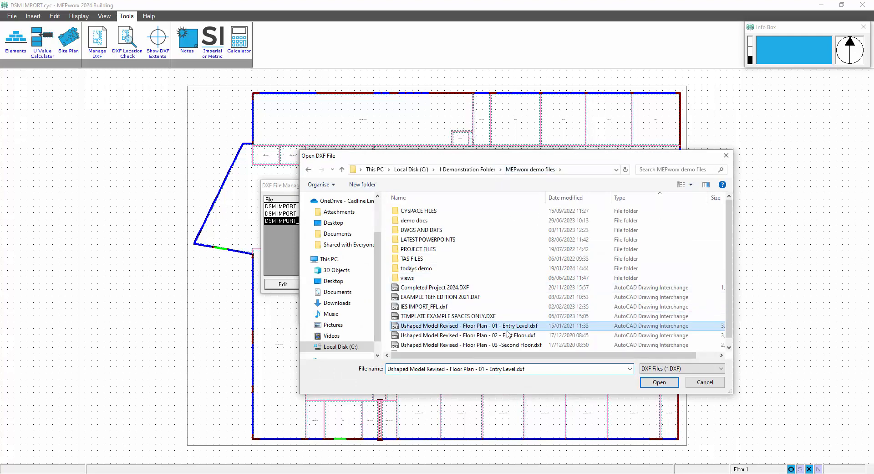
click(645, 384)
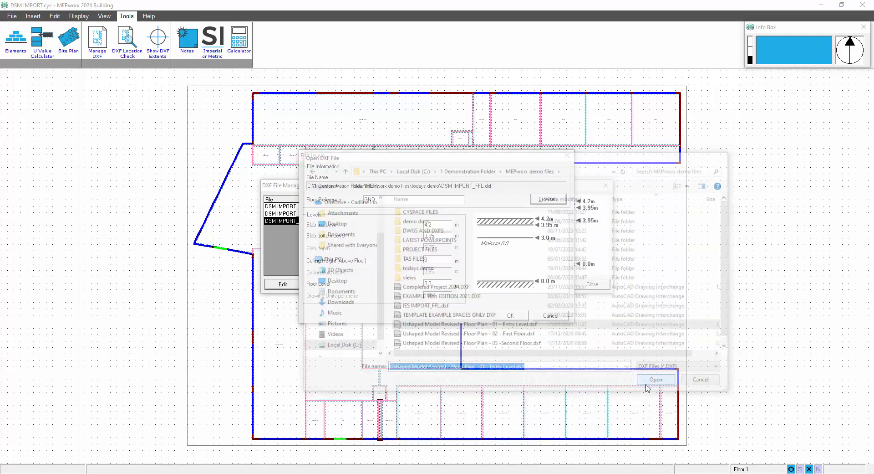
click(511, 315)
Rename Floor 2 as 1ST and set its ceiling height to 3 m.
click(300, 213)
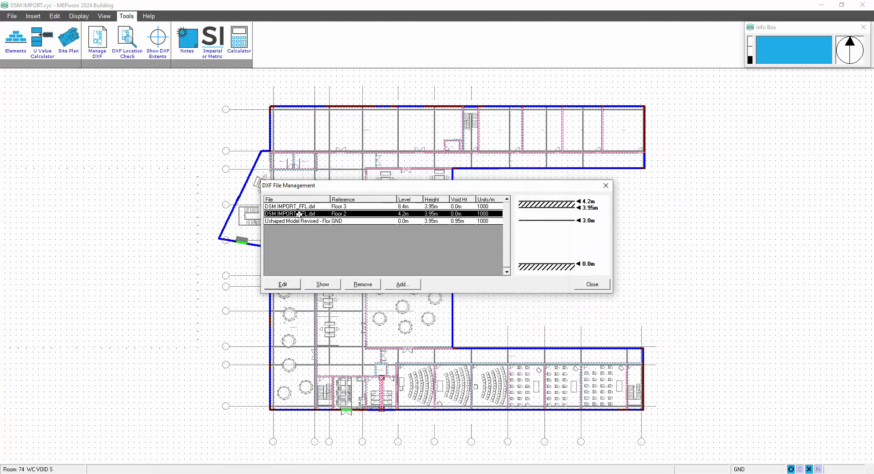
click(283, 283)
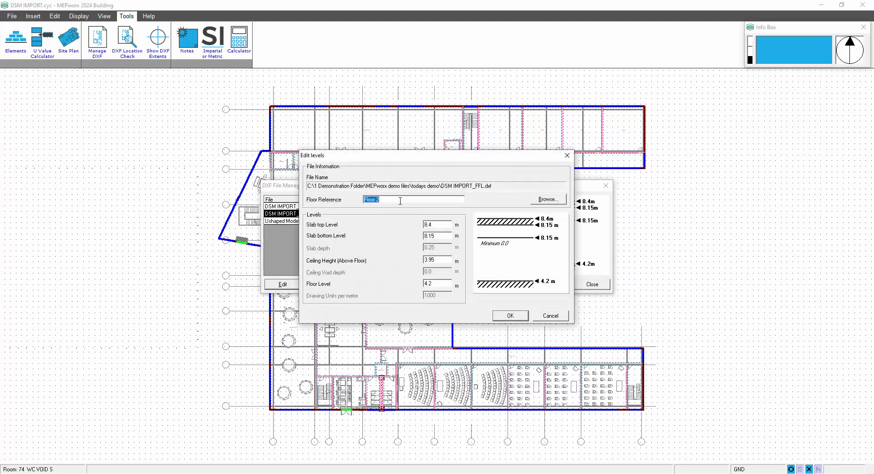
text(1ST)
double_click(437, 259)
text(3)
Assign Ushaped Model Revised - Floor Plan - 02 - First Floor.dxf to the 1ST floor.
click(545, 200)
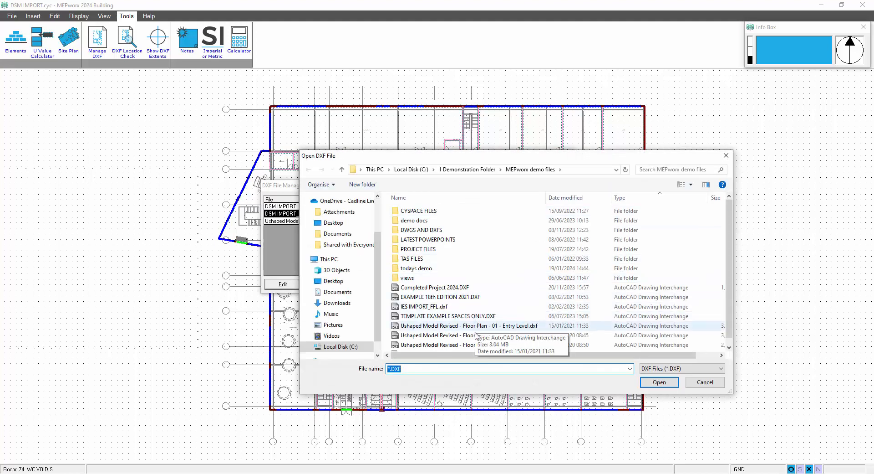
click(475, 336)
click(661, 383)
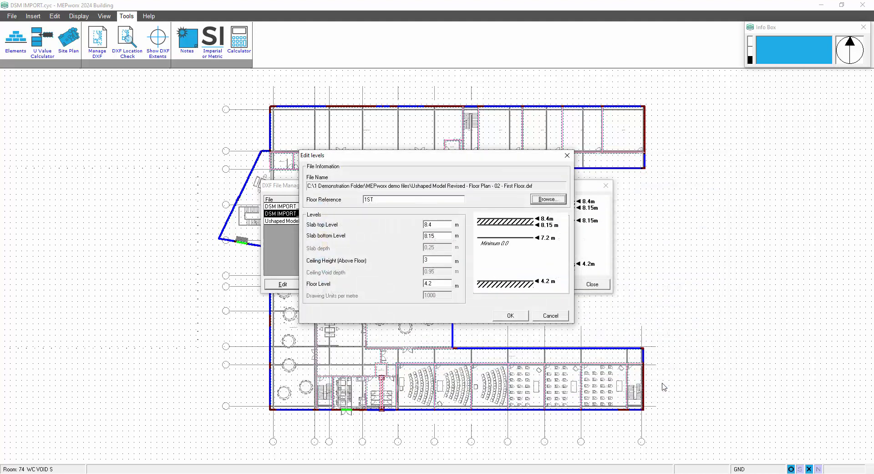
click(507, 319)
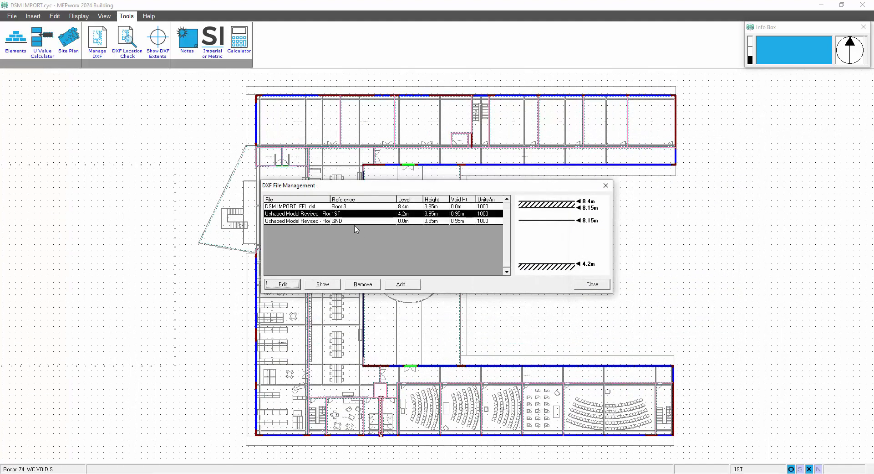
Rename Floor 3 as 2ND, assign it Ushaped Model Revised - Floor Plan - 03 -Second Floor.dxf, and close the DXF file management.
click(347, 206)
click(290, 284)
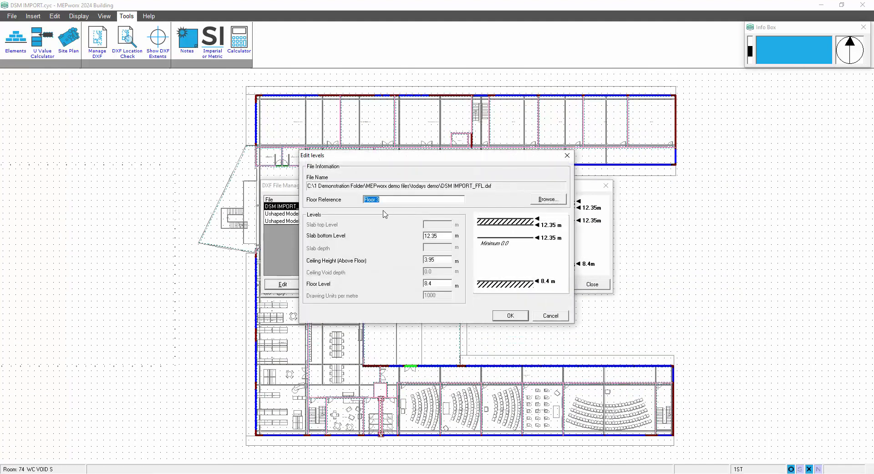
text(2ND)
click(541, 200)
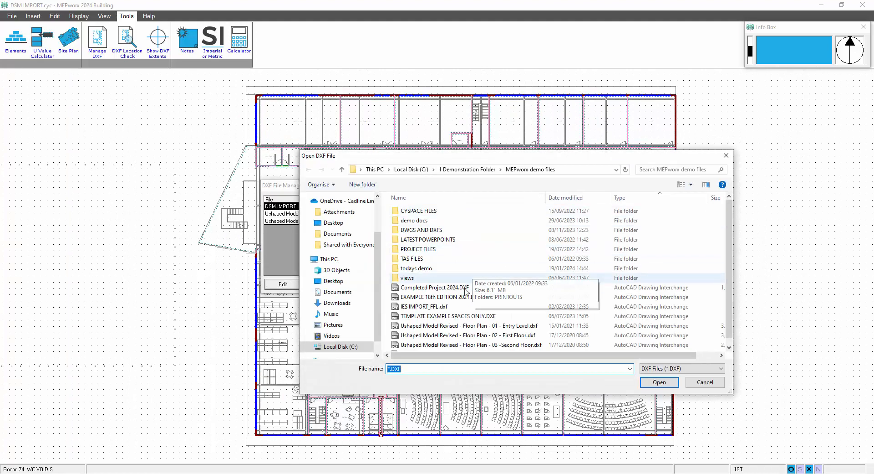
click(468, 344)
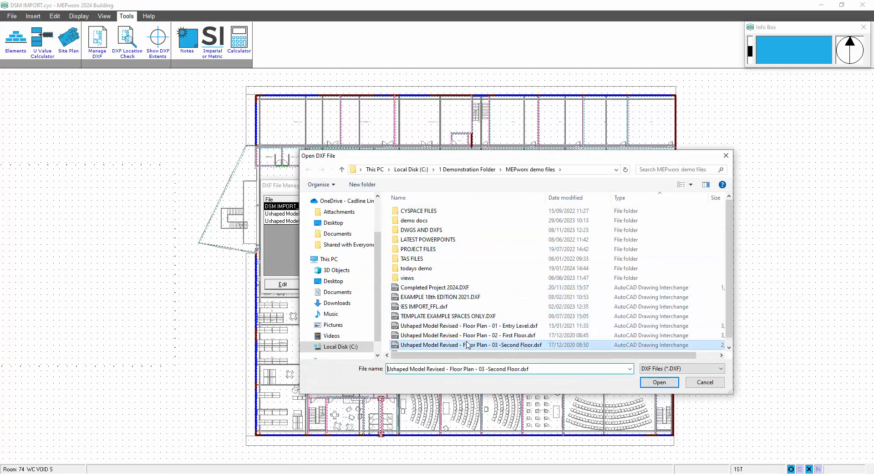
click(650, 382)
click(511, 316)
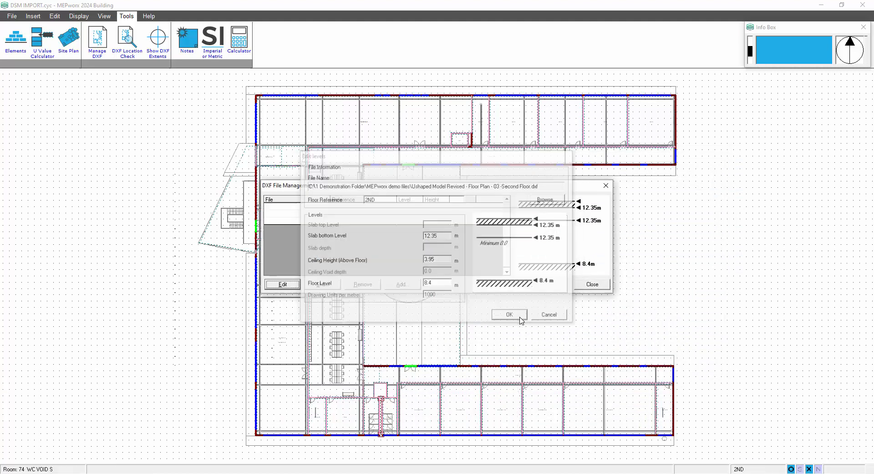
click(591, 285)
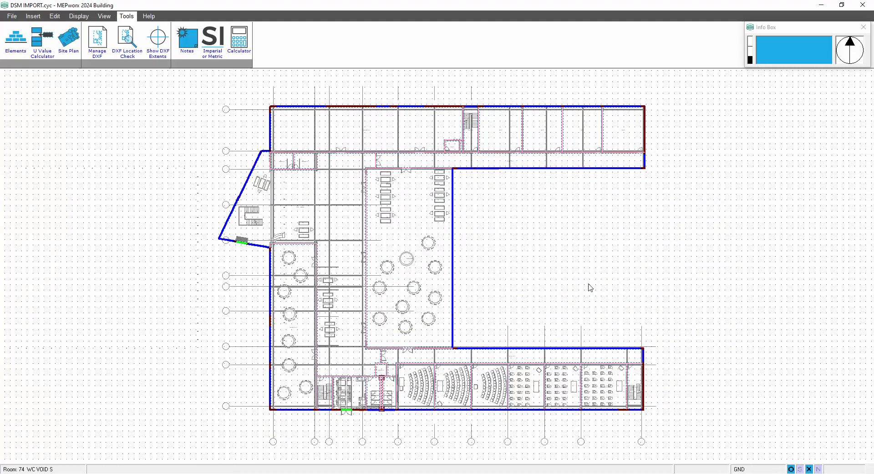
Move the project to the Energy module and dismiss the notice about importing energy results.
click(12, 16)
click(262, 38)
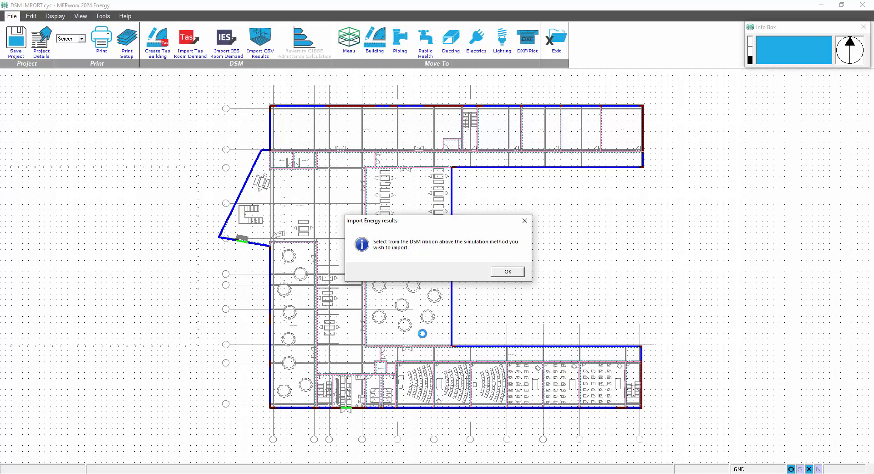
click(509, 272)
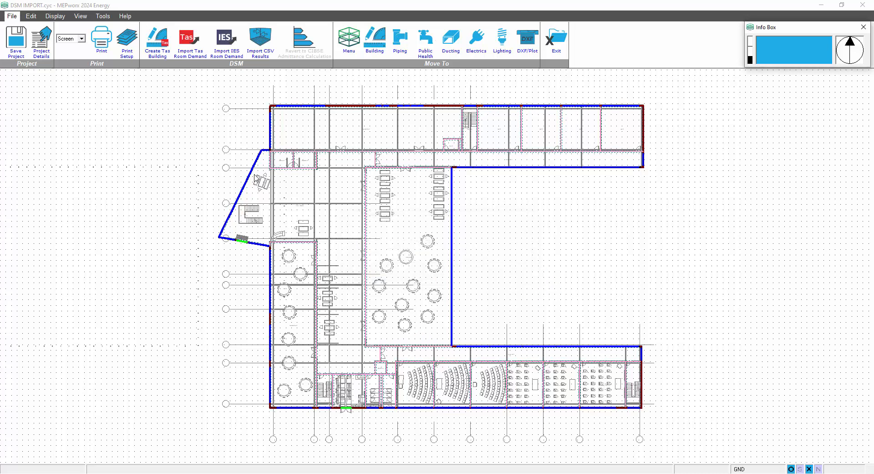
Load Generic Import Results.csv into the IES room demand import and preview its plant load results.
click(221, 40)
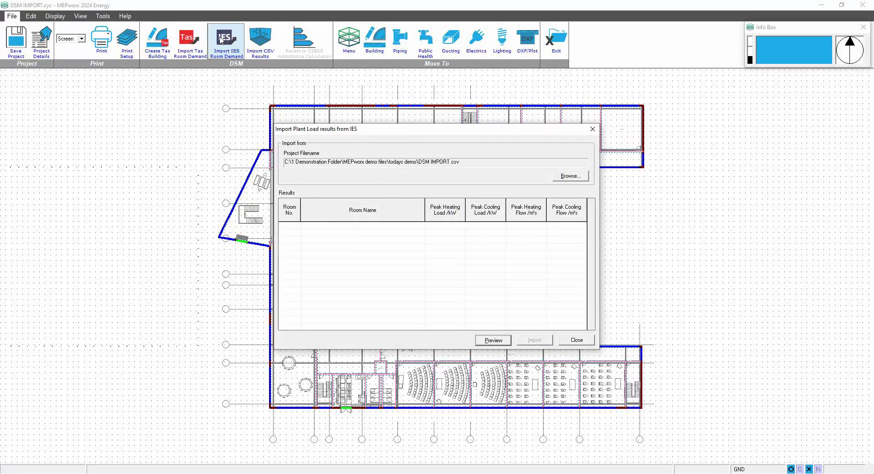
click(563, 176)
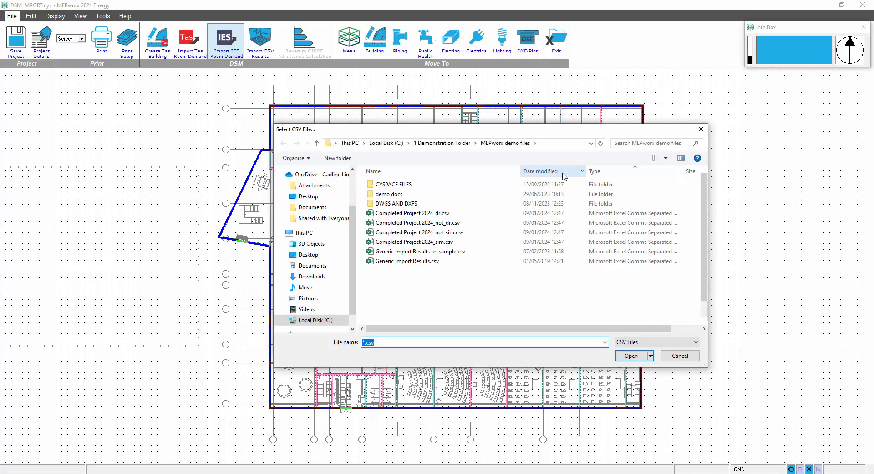
click(423, 309)
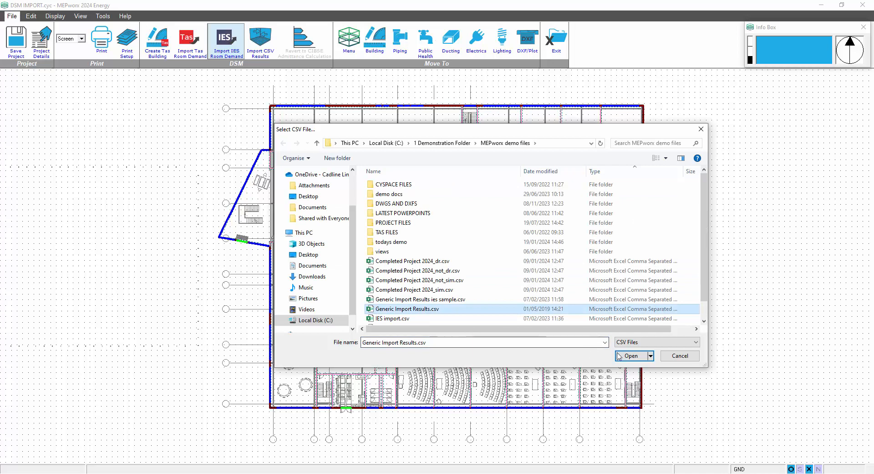
key(Return)
click(491, 341)
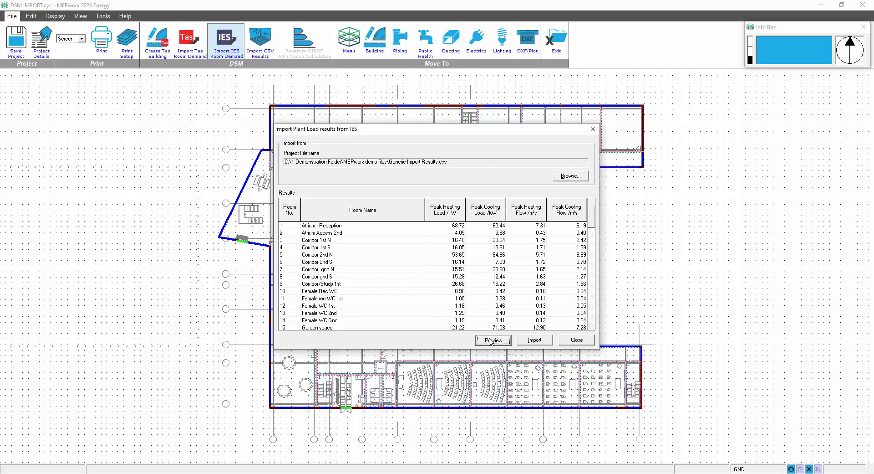
click(568, 176)
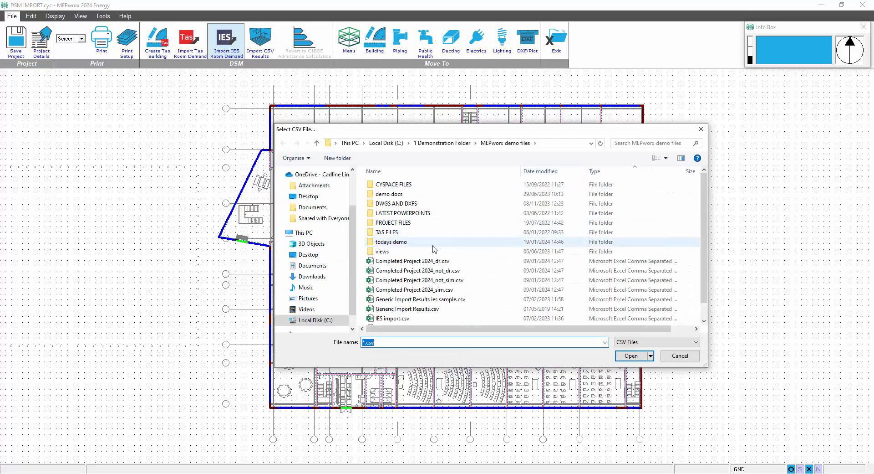
double_click(384, 232)
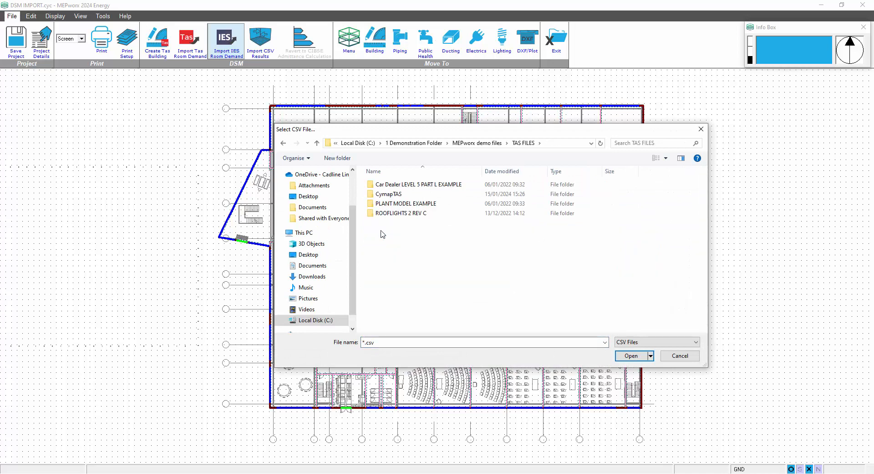
double_click(400, 212)
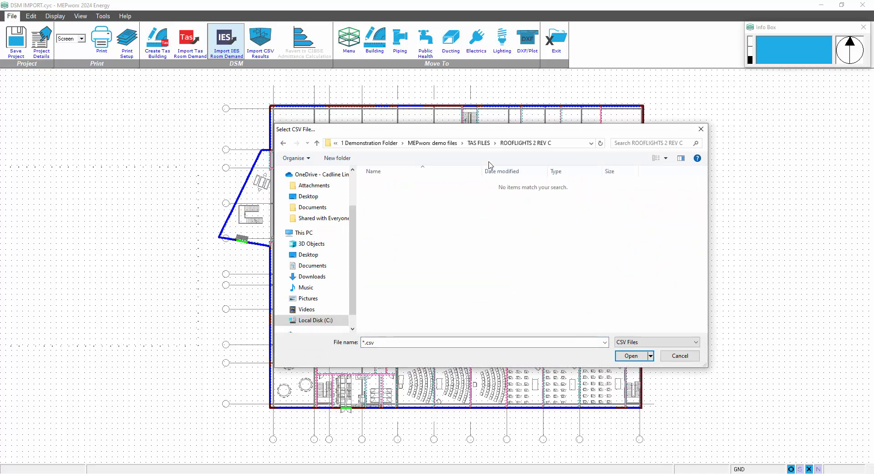
click(479, 143)
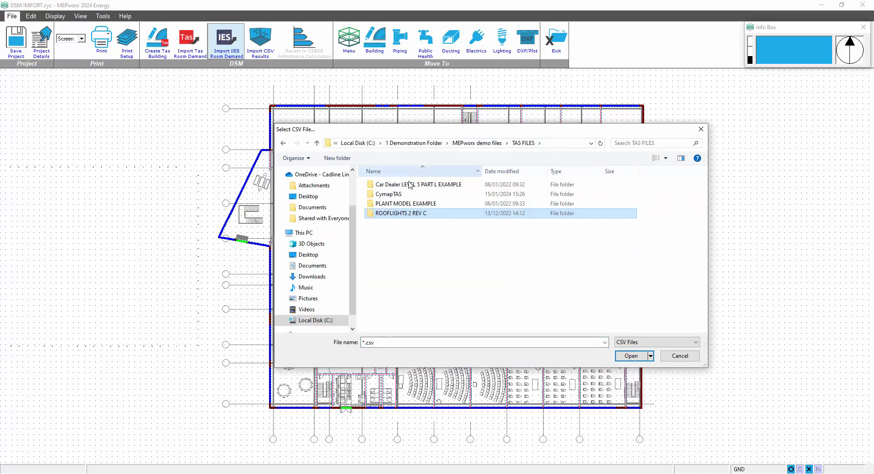
click(680, 358)
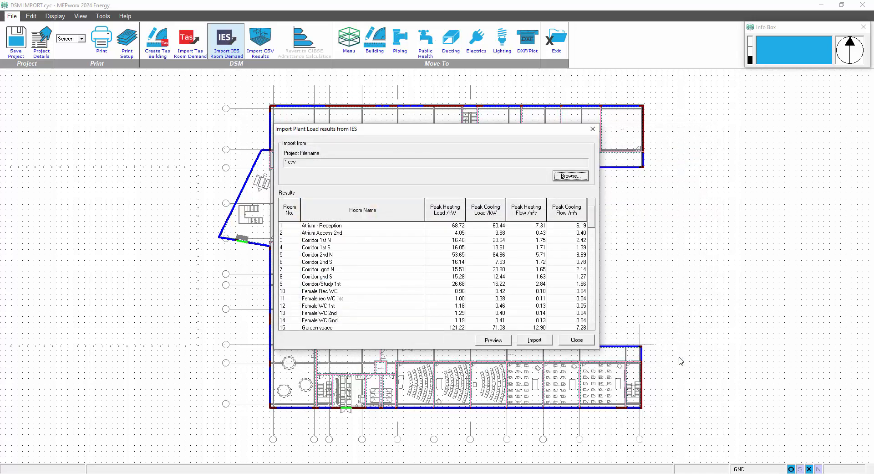
Import the previewed IES plant load results into the project and dismiss the completion notice.
click(537, 340)
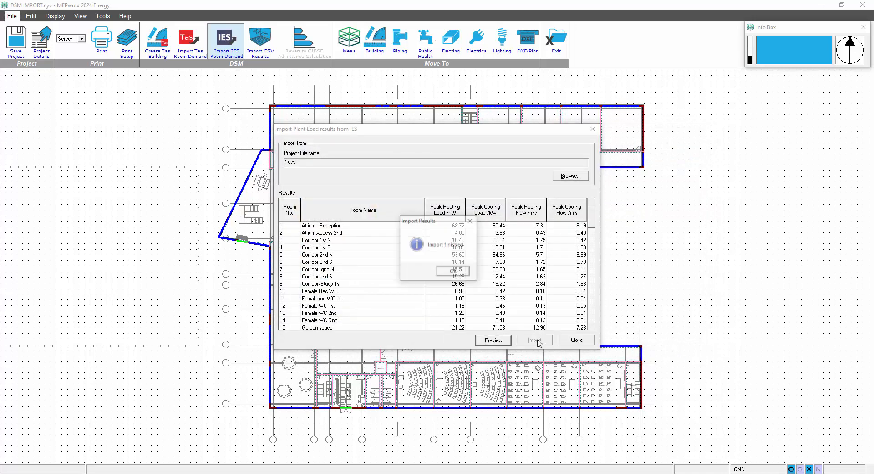
click(454, 271)
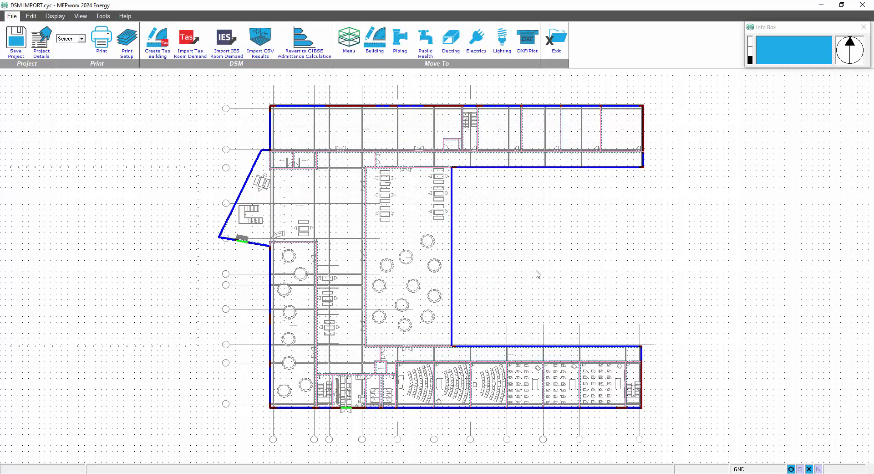